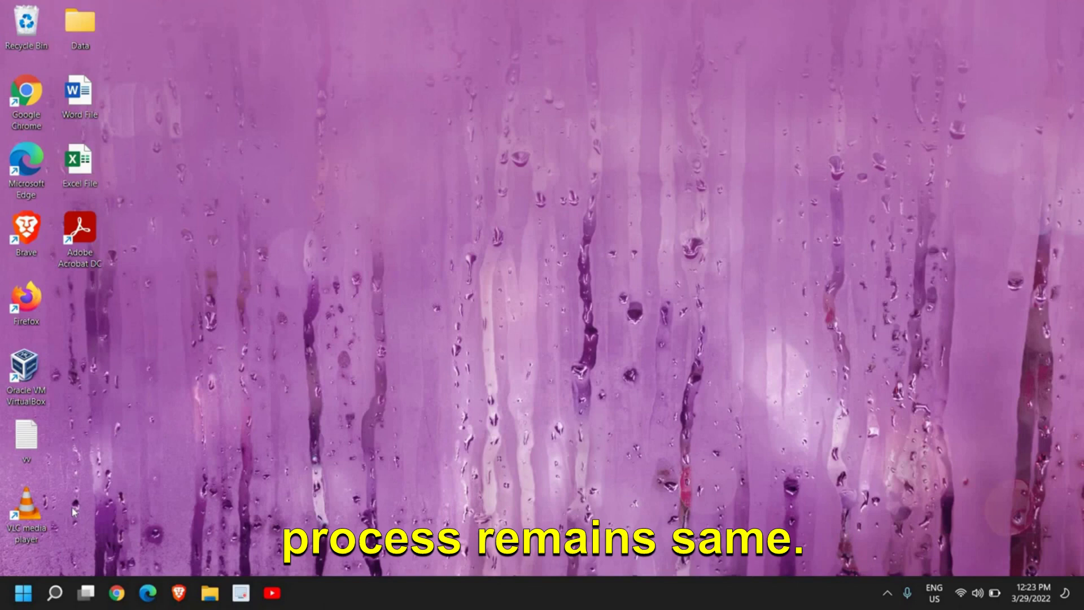
Step: Launch Task Manager from the Start shortcuts menu, maximize it and show the Performance tab
right_click(22, 597)
left_click(56, 428)
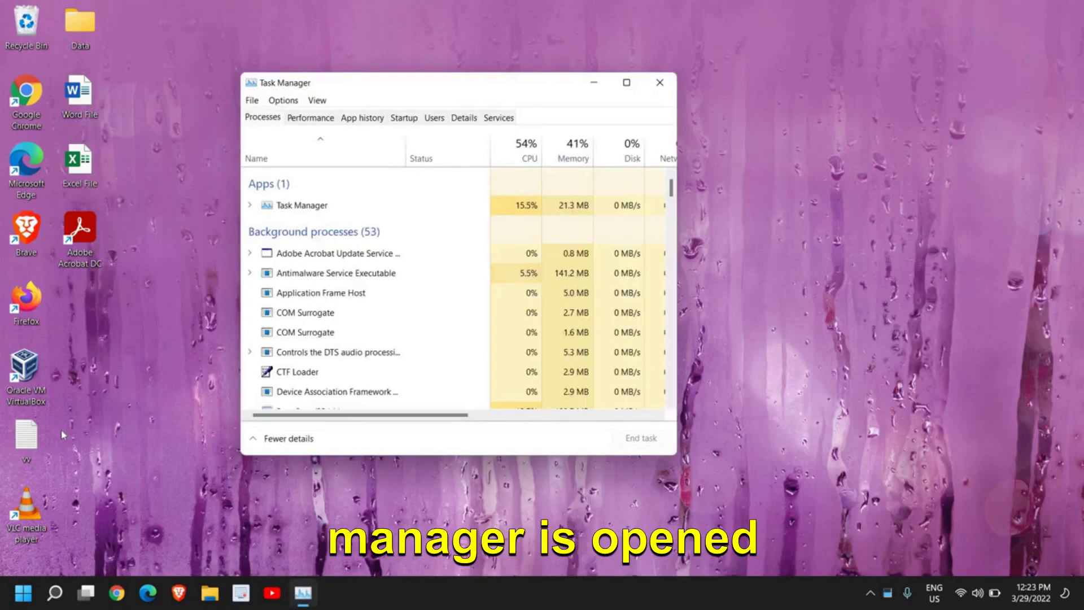
left_click(635, 86)
left_click(71, 43)
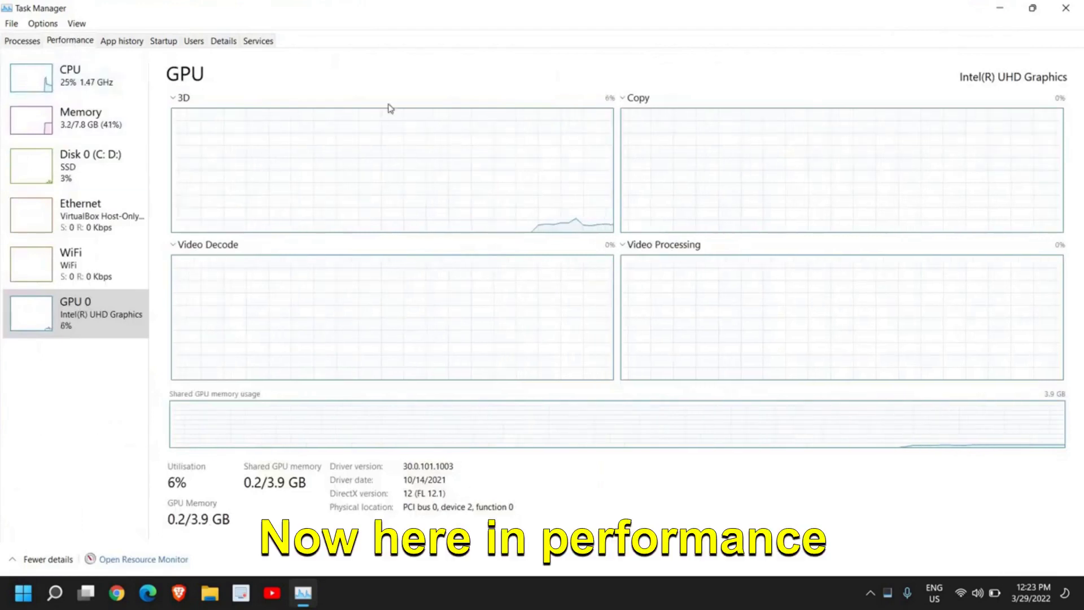
Step: Step through the CPU, Memory, Disk 0, Ethernet, WiFi and GPU 0 performance pages
left_click(80, 86)
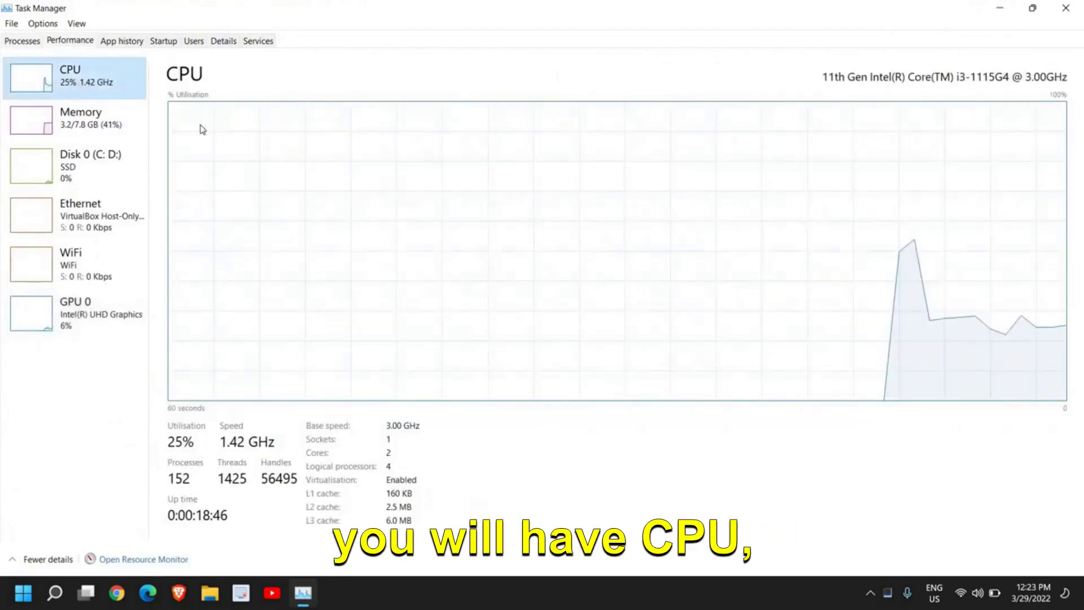
left_click(85, 129)
left_click(71, 173)
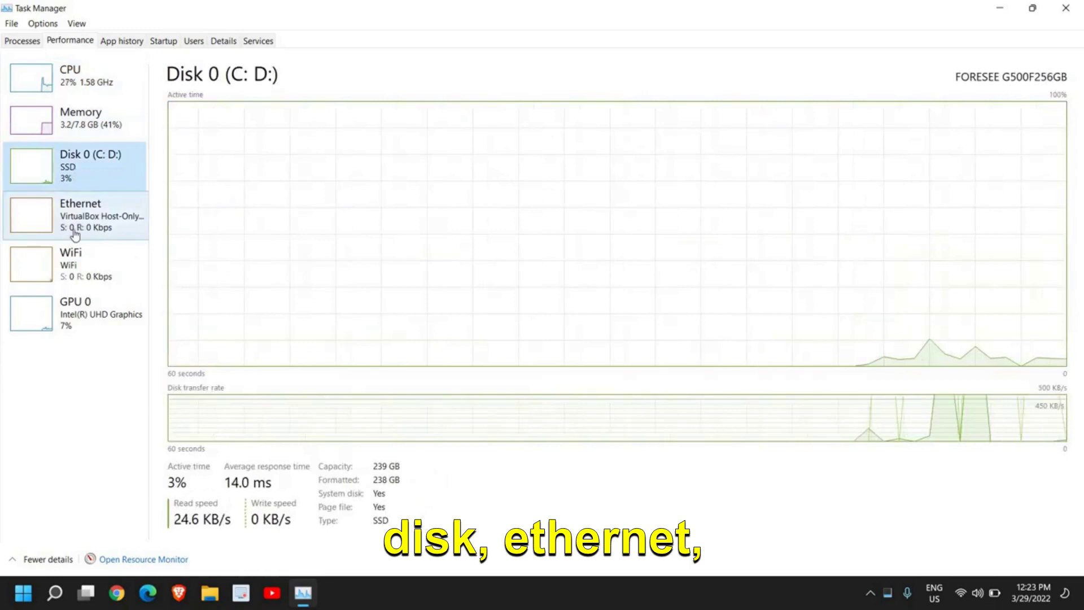
left_click(75, 234)
left_click(59, 272)
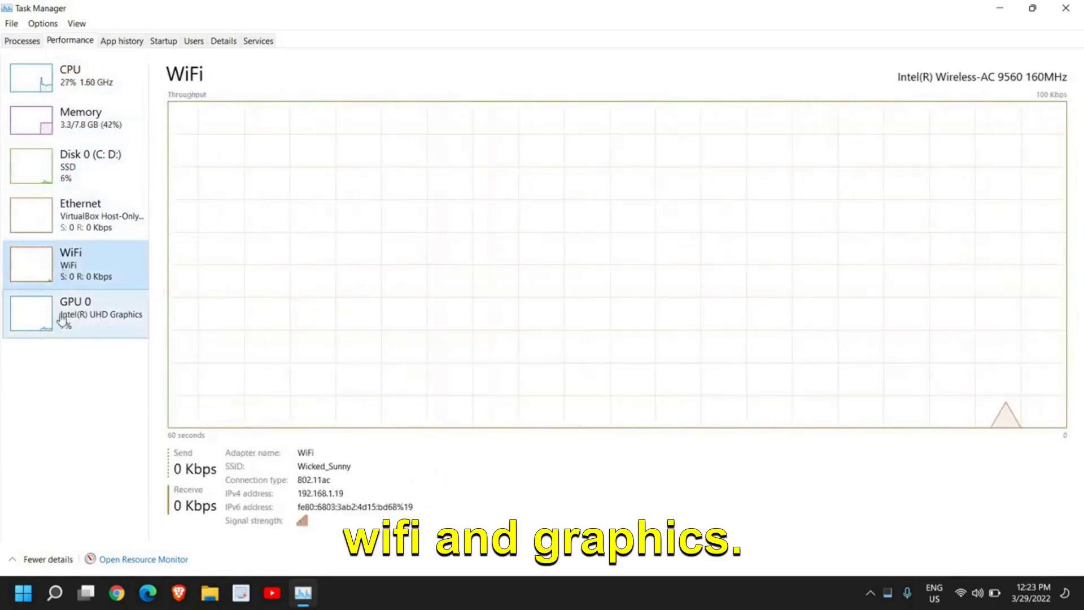
left_click(77, 323)
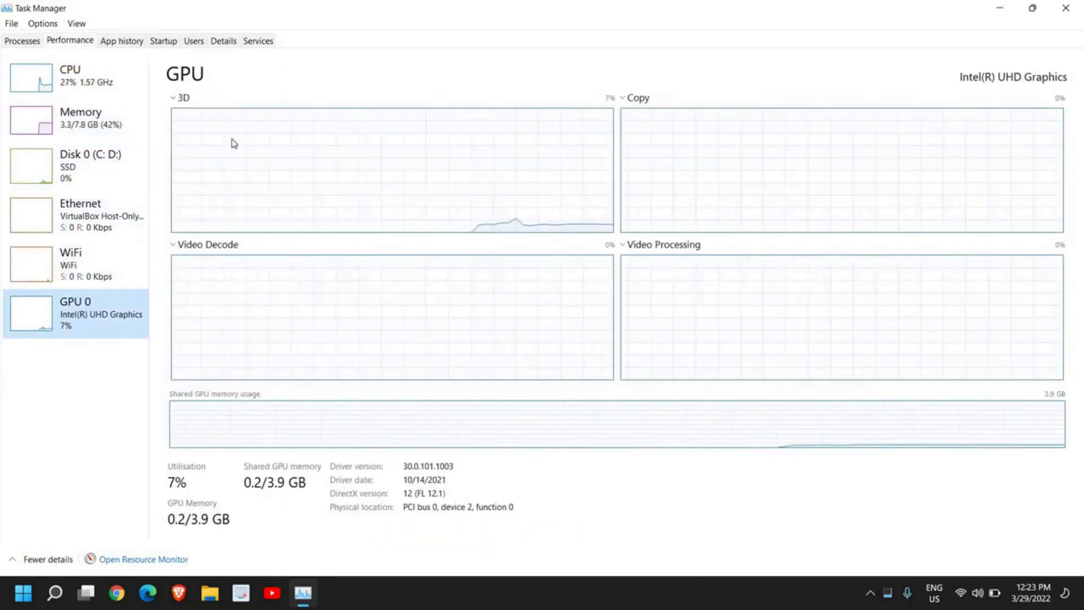
Step: Display the CPU page showing the i3-1115G4 at 24% utilisation and 1.44 GHz
left_click(69, 93)
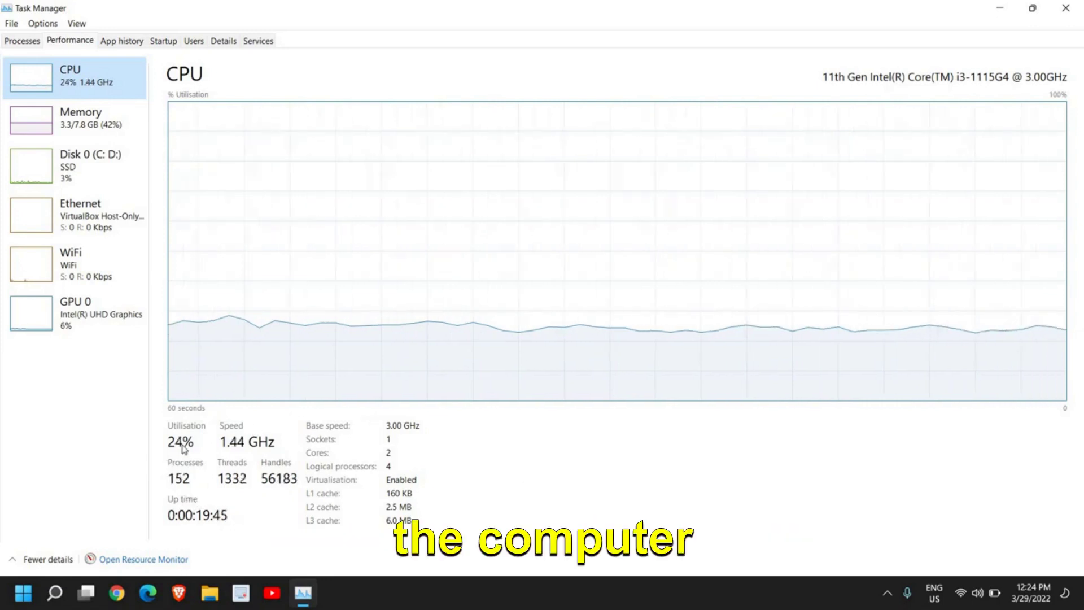
Step: Display the Memory page with its in-use, available and slot details
left_click(107, 140)
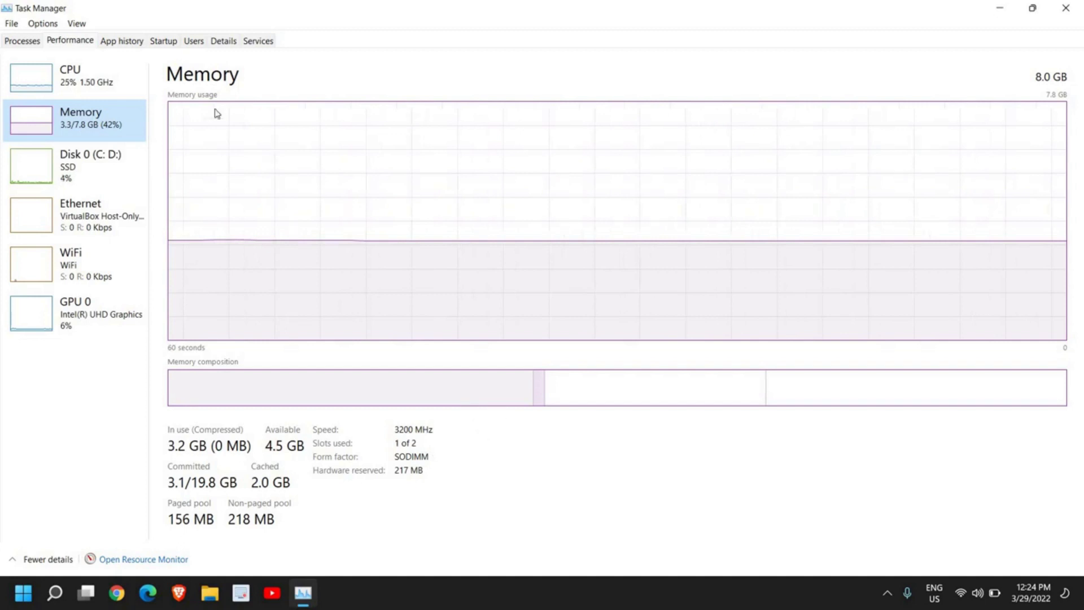
Step: Display the Disk 0 (C: D:) page with active time and read/write rates
left_click(100, 167)
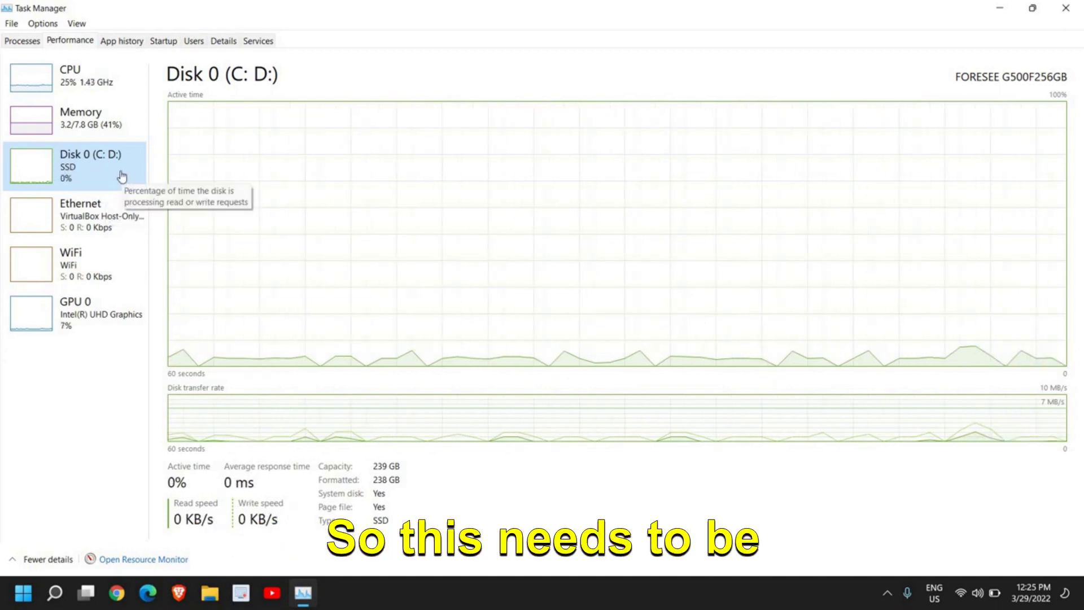
Step: Review the App history list, checking the Instagram entry's options, then show the Startup apps
left_click(125, 46)
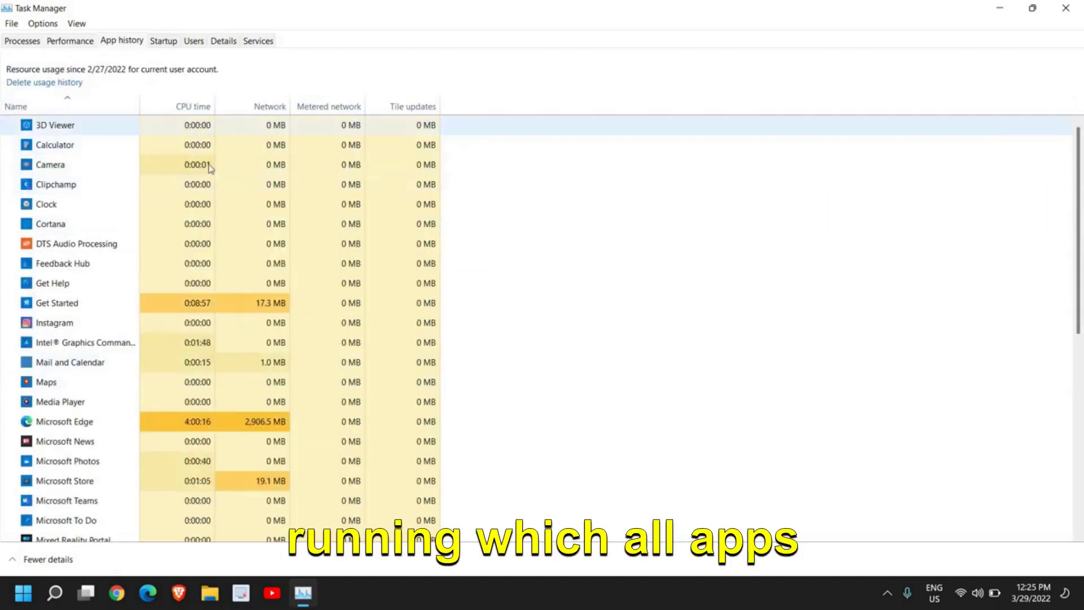
right_click(55, 328)
left_click(62, 187)
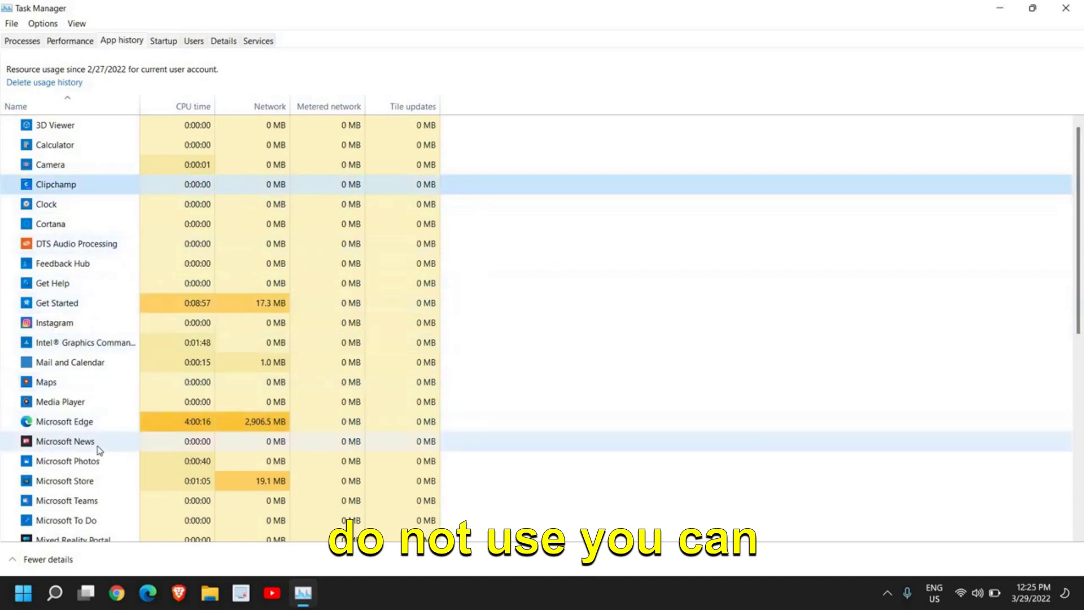
scroll(96, 448, "down", 3)
scroll(97, 448, "up", 2)
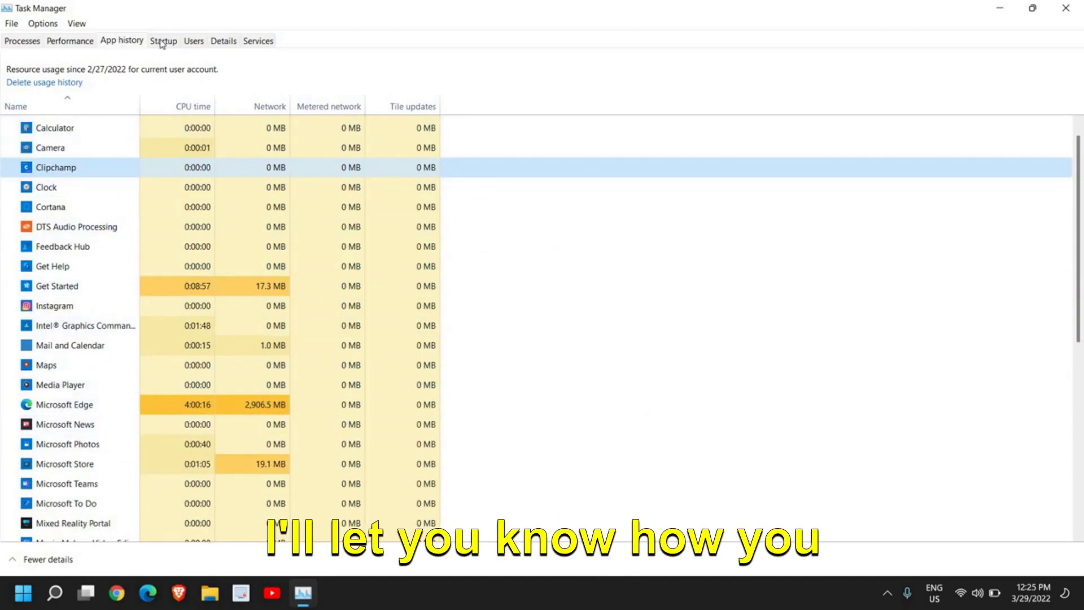
left_click(162, 41)
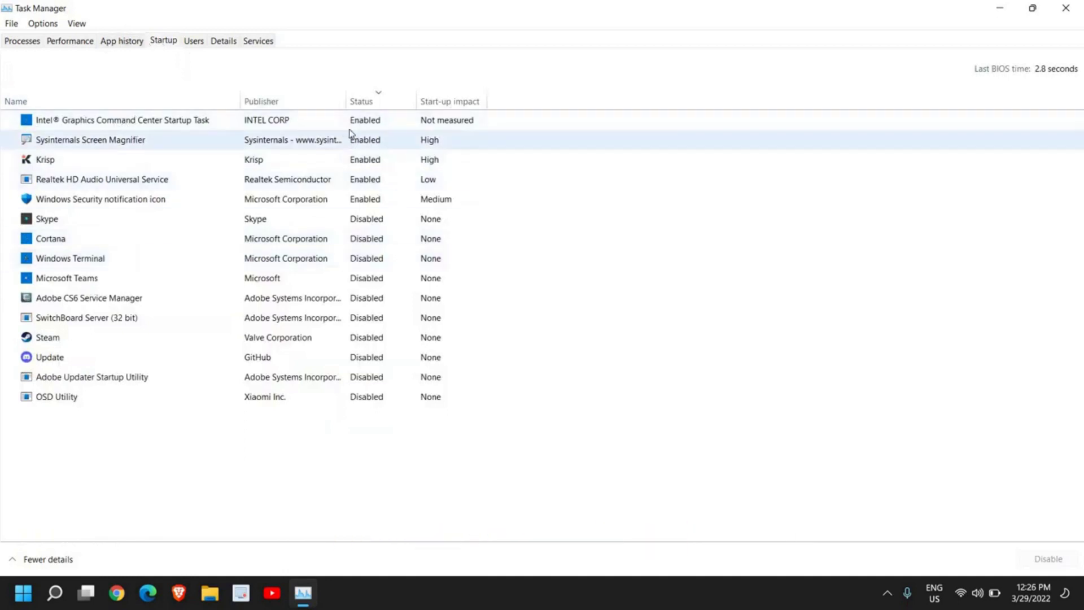
Step: Open Programs and Features by running appwiz.cpl from the Run dialog
right_click(24, 593)
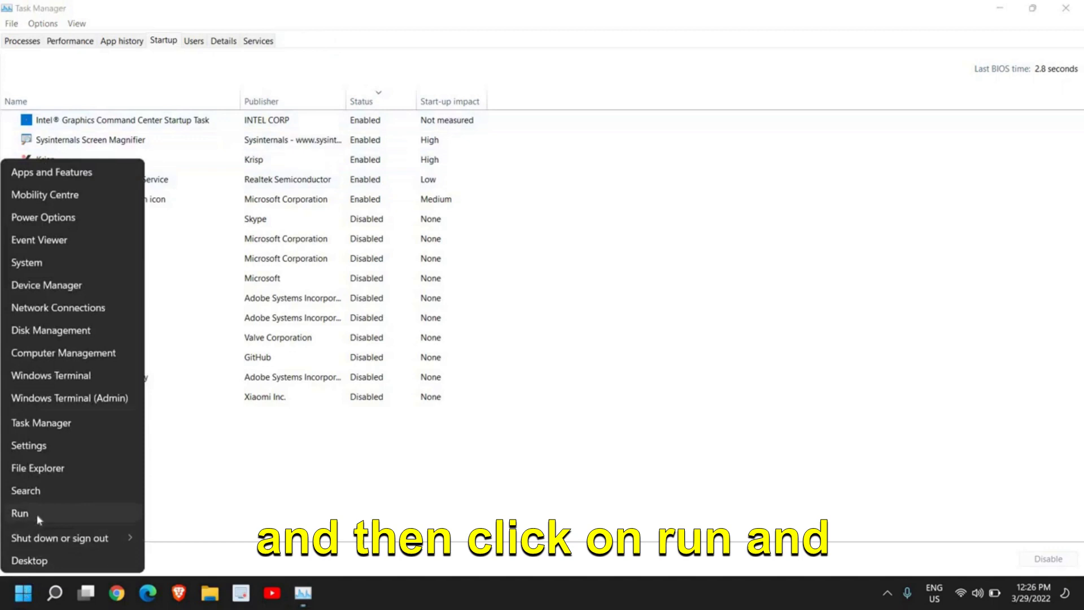
left_click(22, 513)
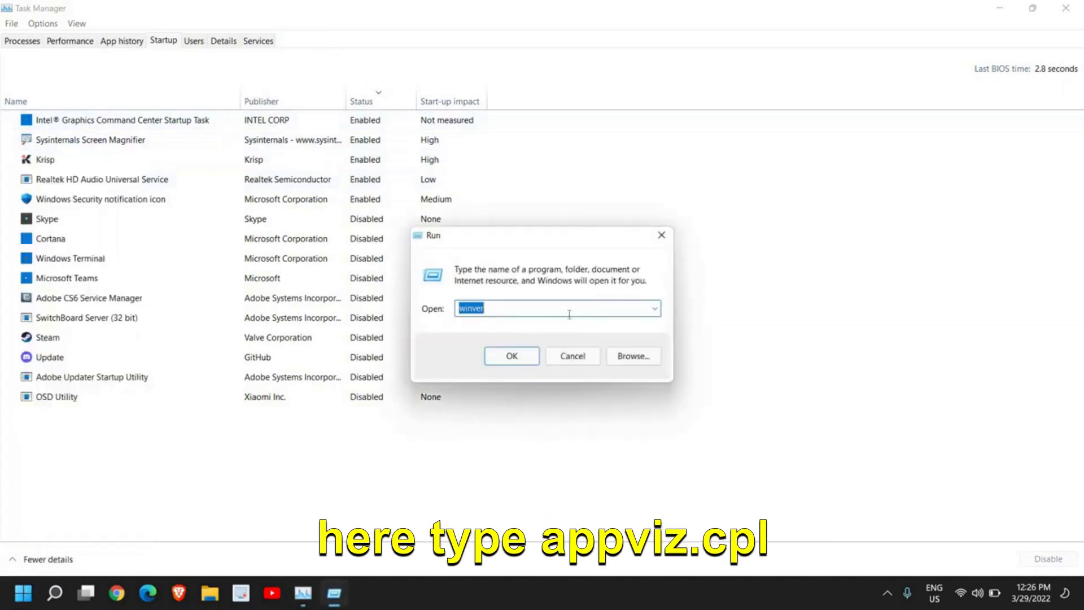
type("ap")
key("Down")
left_click(511, 355)
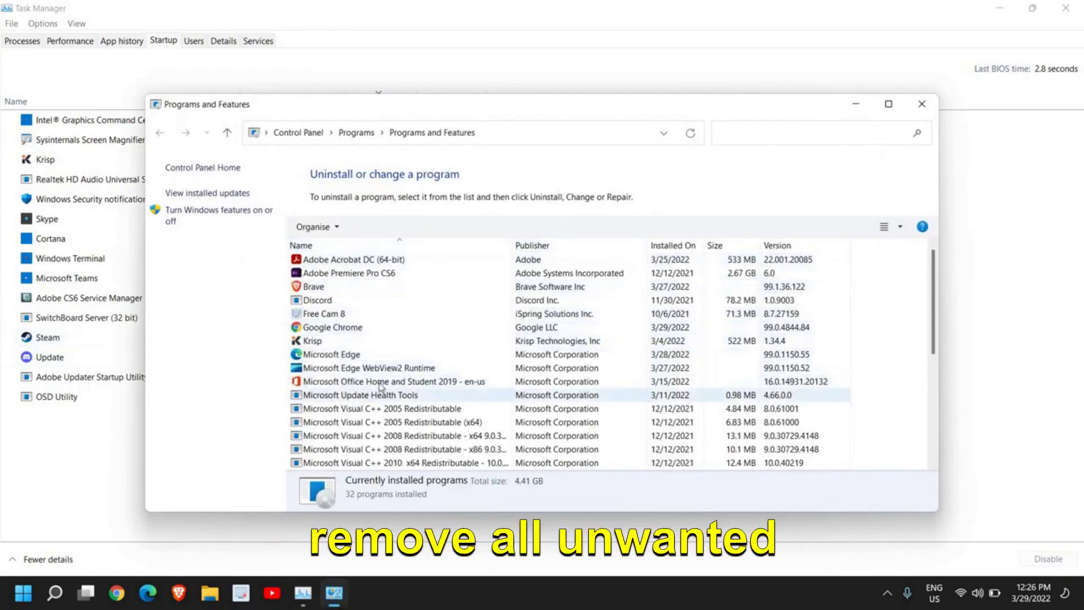
Step: Browse the installed programs, then select Shotcut and start uninstalling it
scroll(396, 376, "down", 1)
scroll(395, 377, "down", 4)
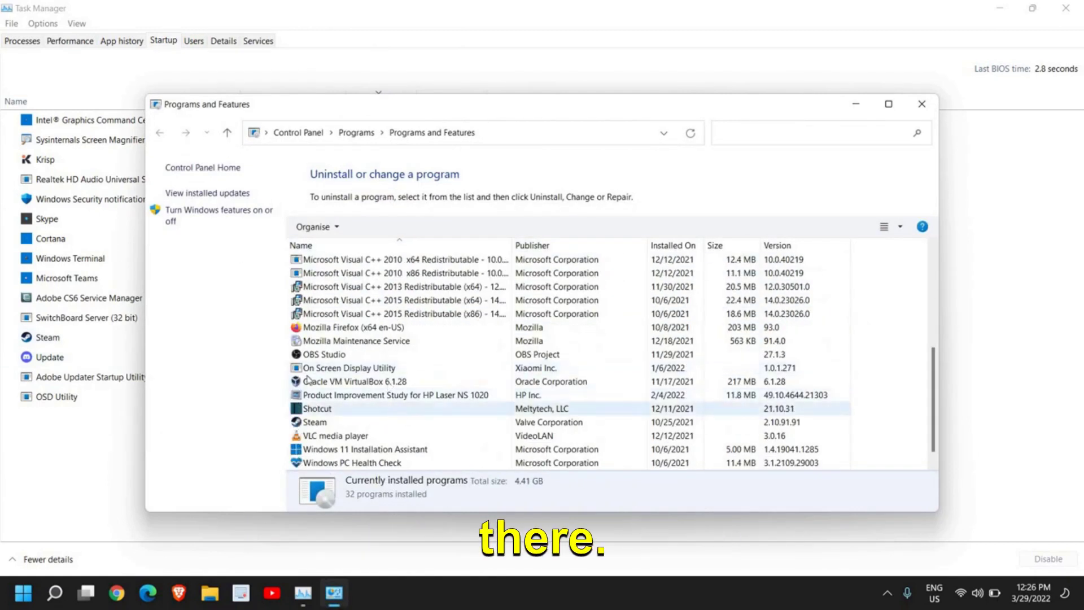
key("alt+F4")
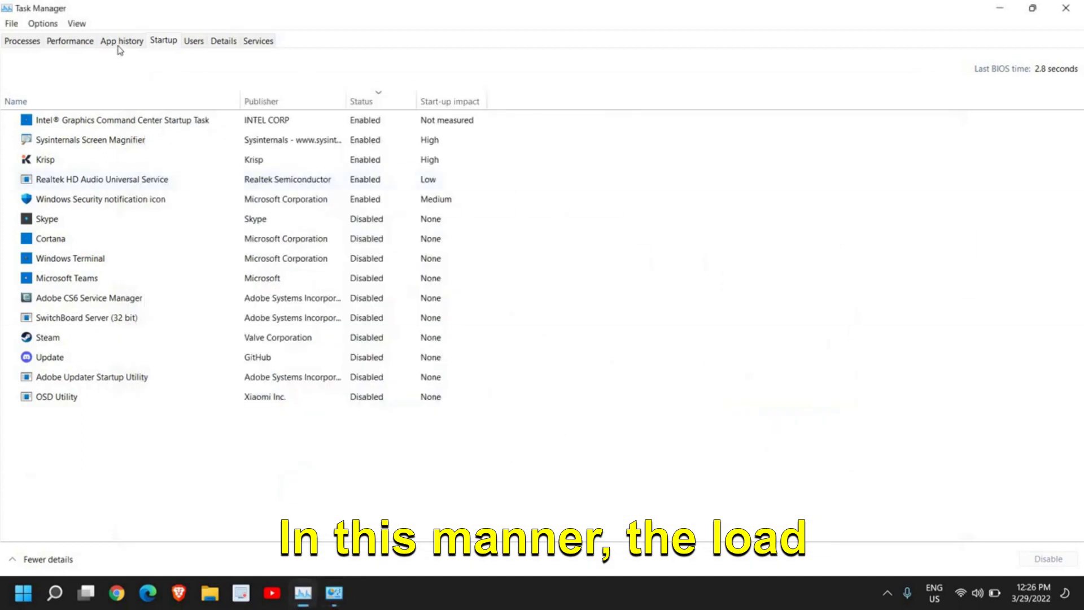
left_click(70, 40)
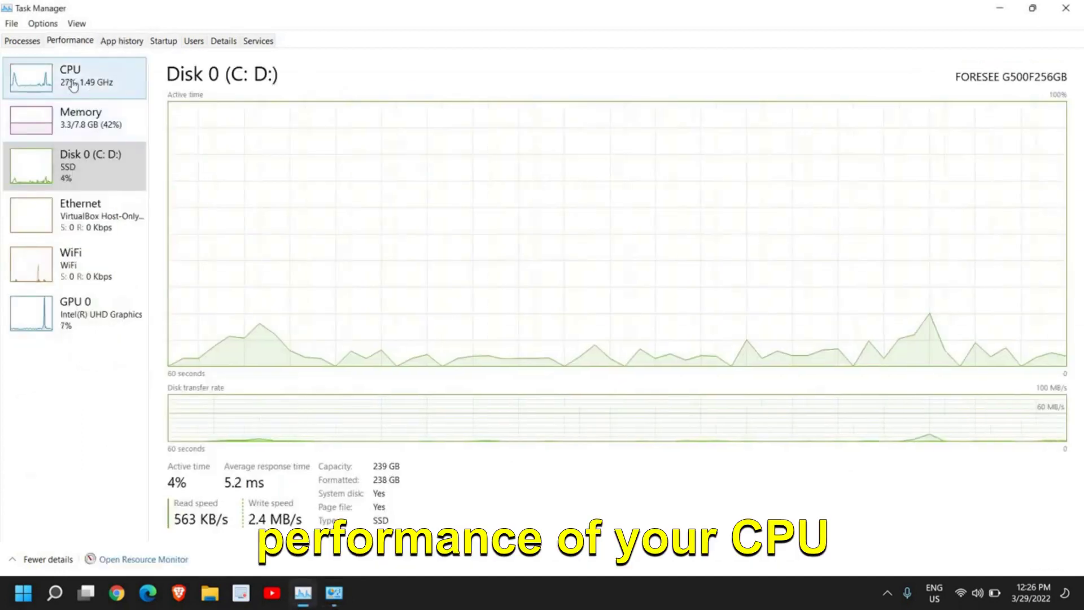
left_click(335, 603)
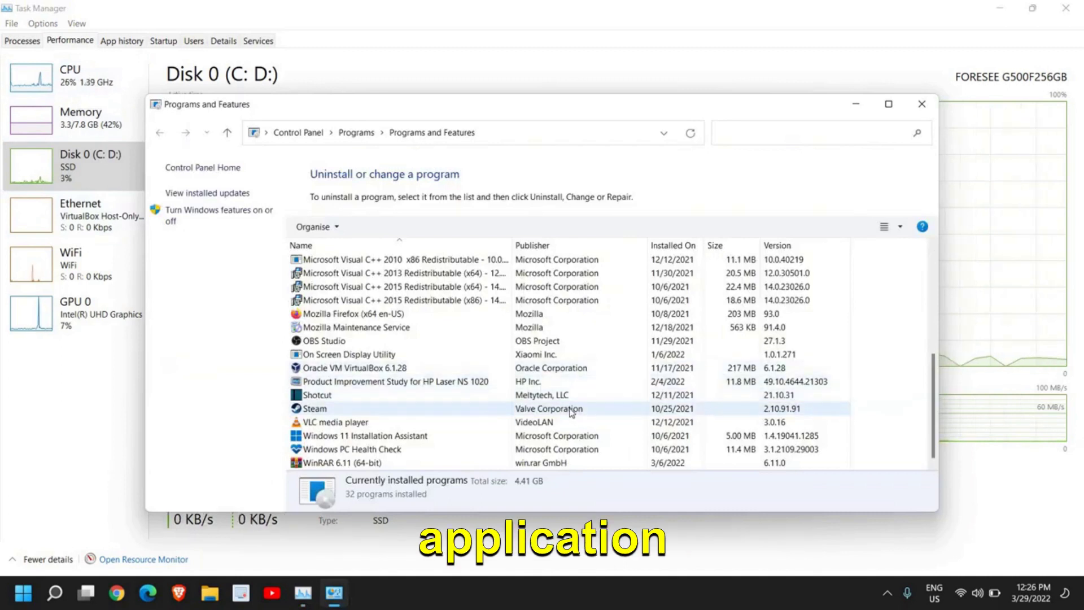
left_click(356, 395)
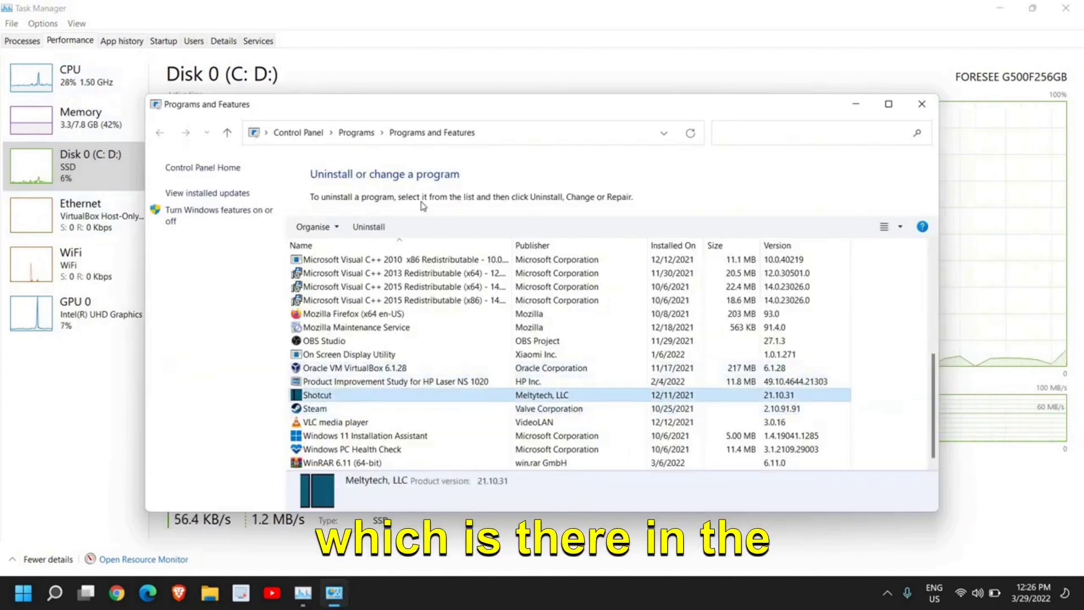
left_click(369, 227)
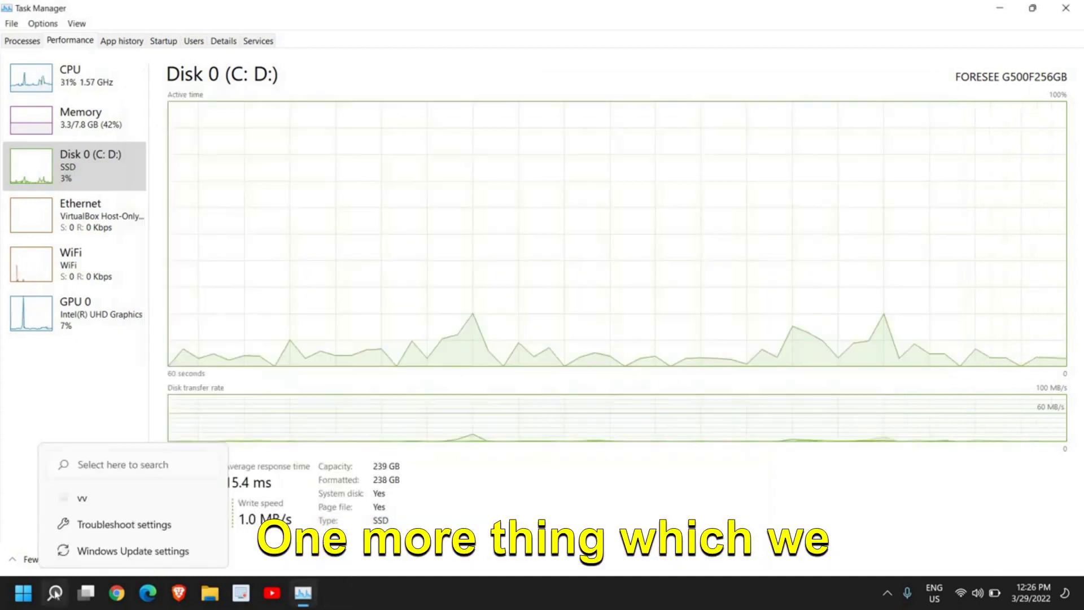
Step: Launch Command Prompt as administrator via a cmd search and enter sfc /scannow
left_click(55, 592)
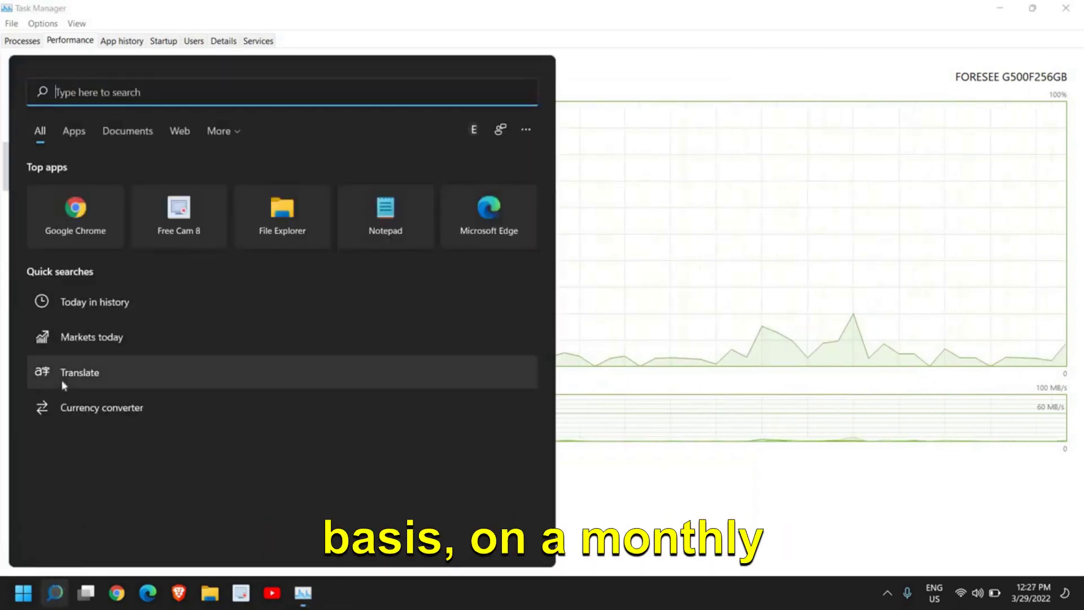
type("c")
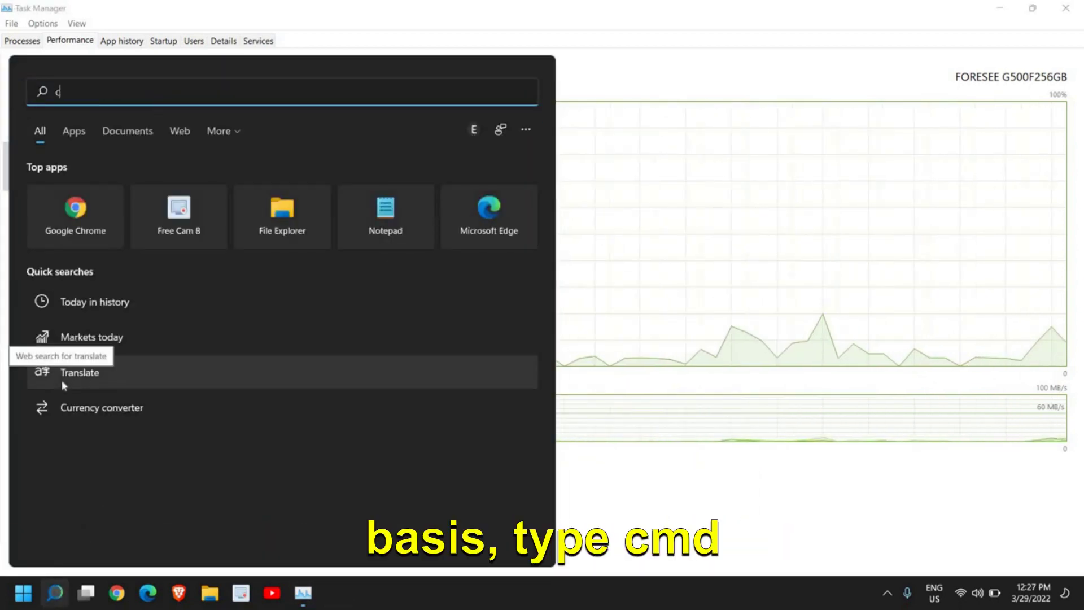
type("md")
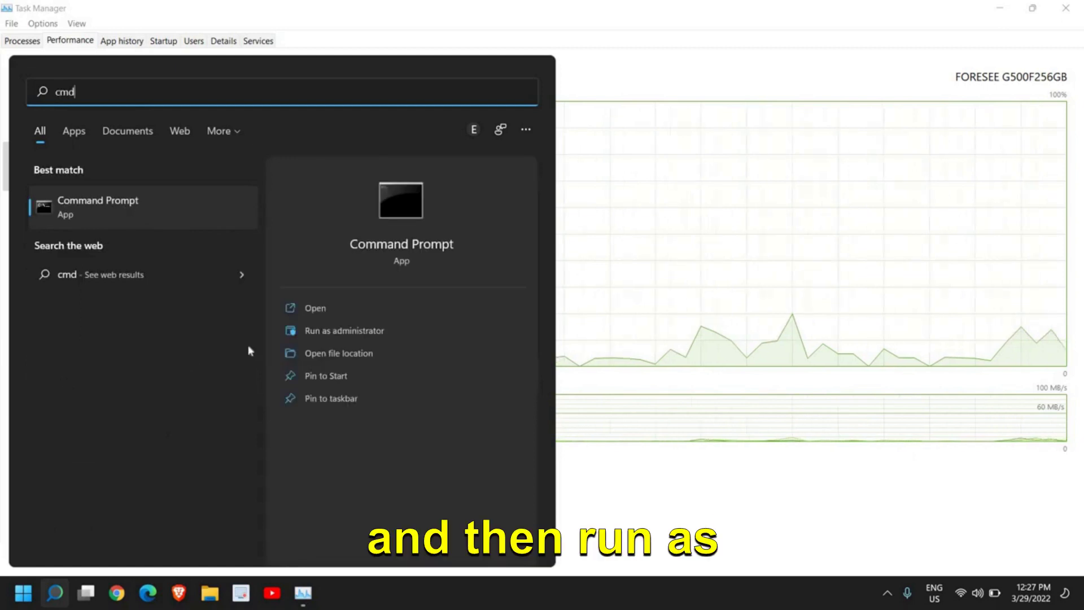
left_click(327, 333)
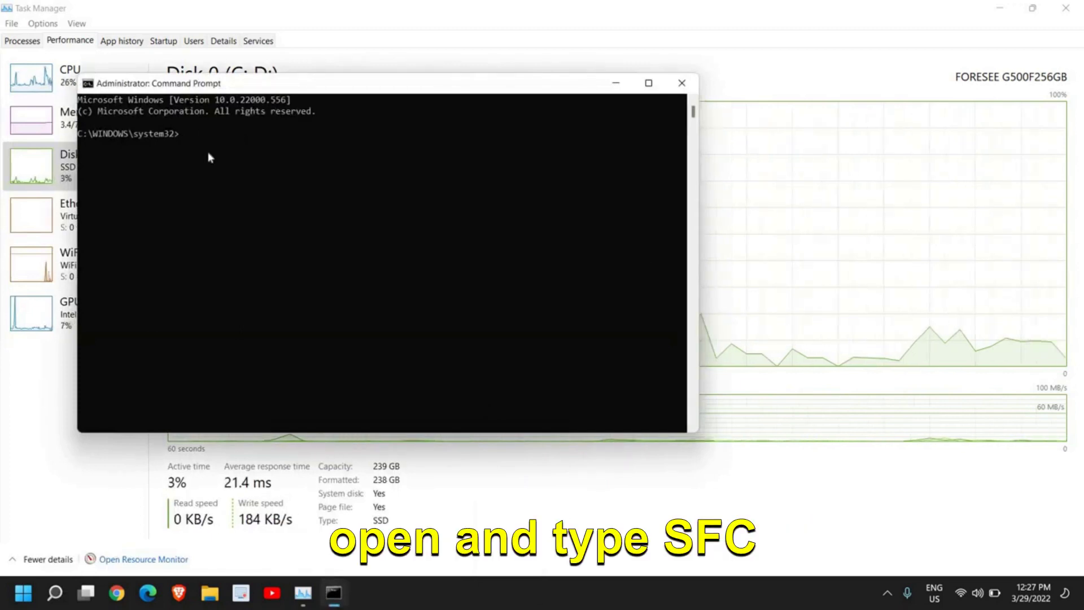
type("sfc")
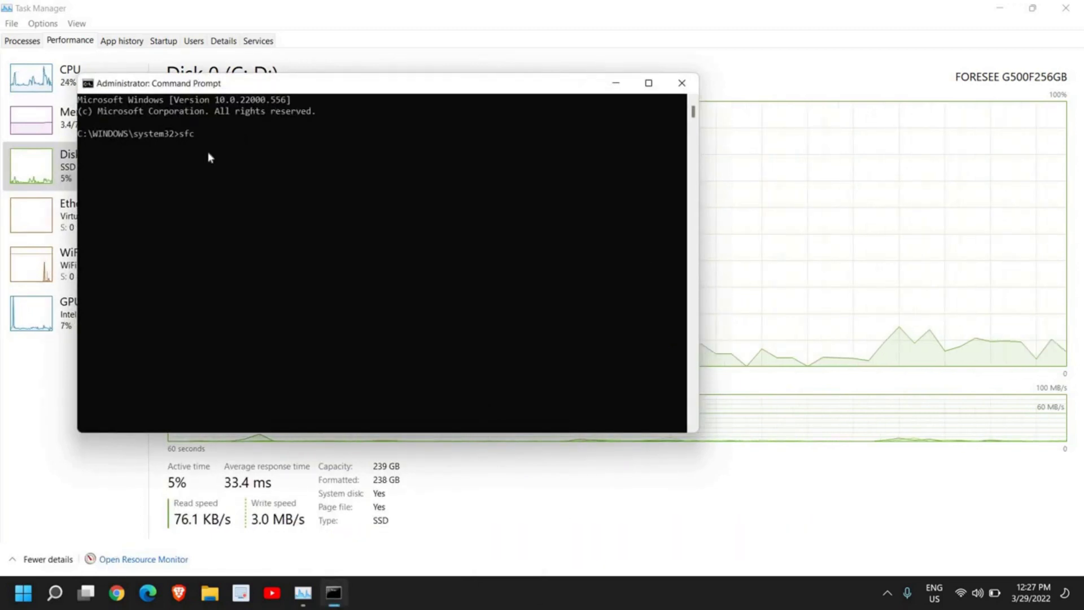
type(" /scann")
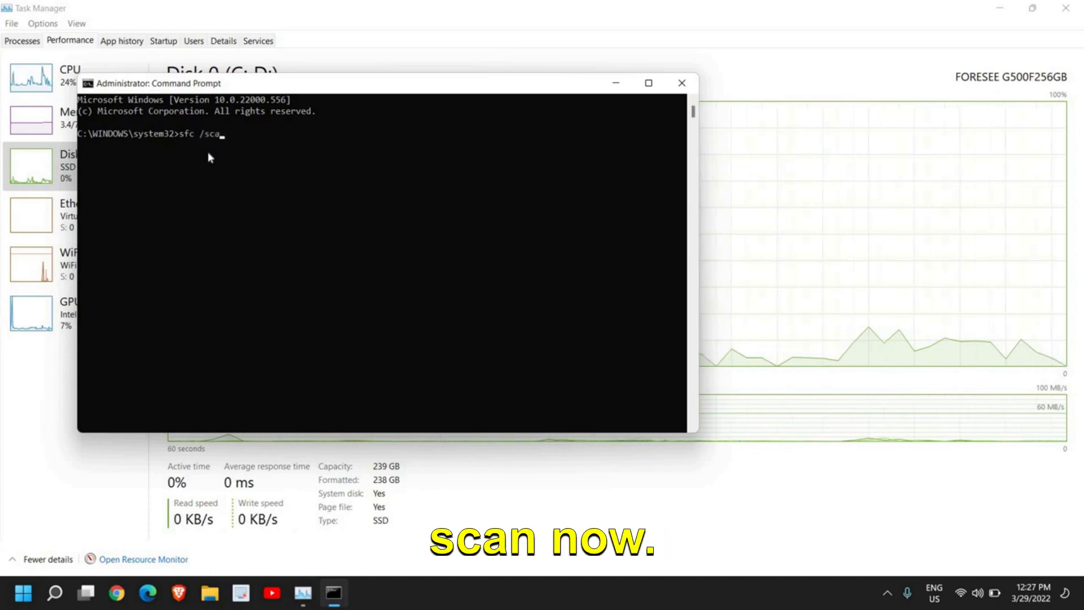